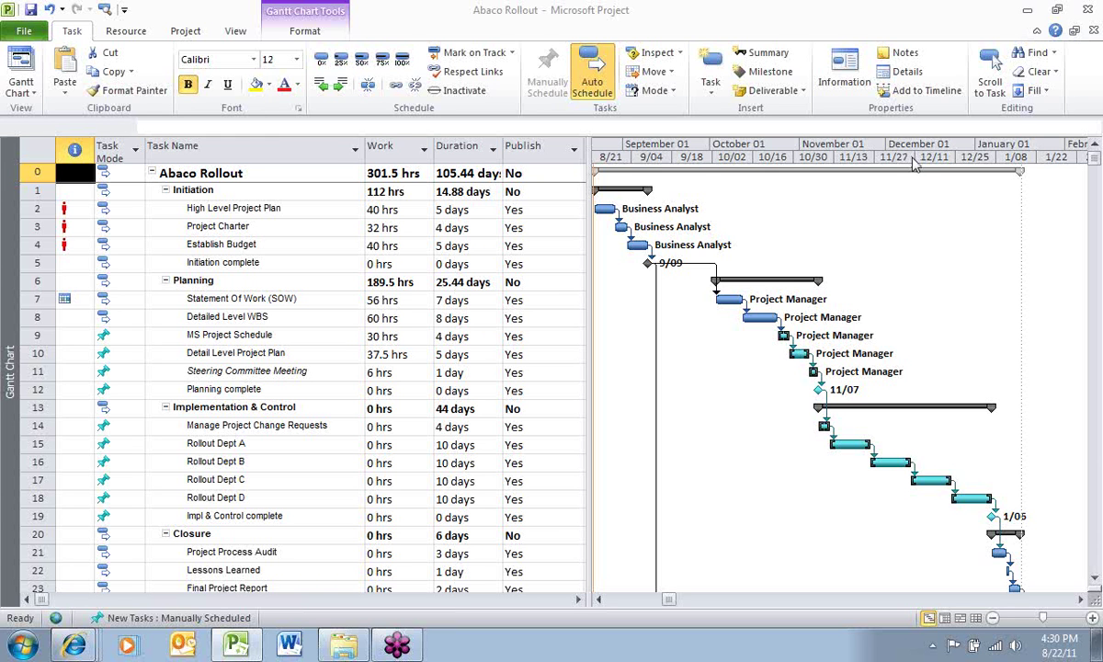
Open the Task Inspector for the Establish Budget task and review its warning, repair options and scheduling factors
key(Right)
key(Right)
key(Down)
key(Down)
key(Down)
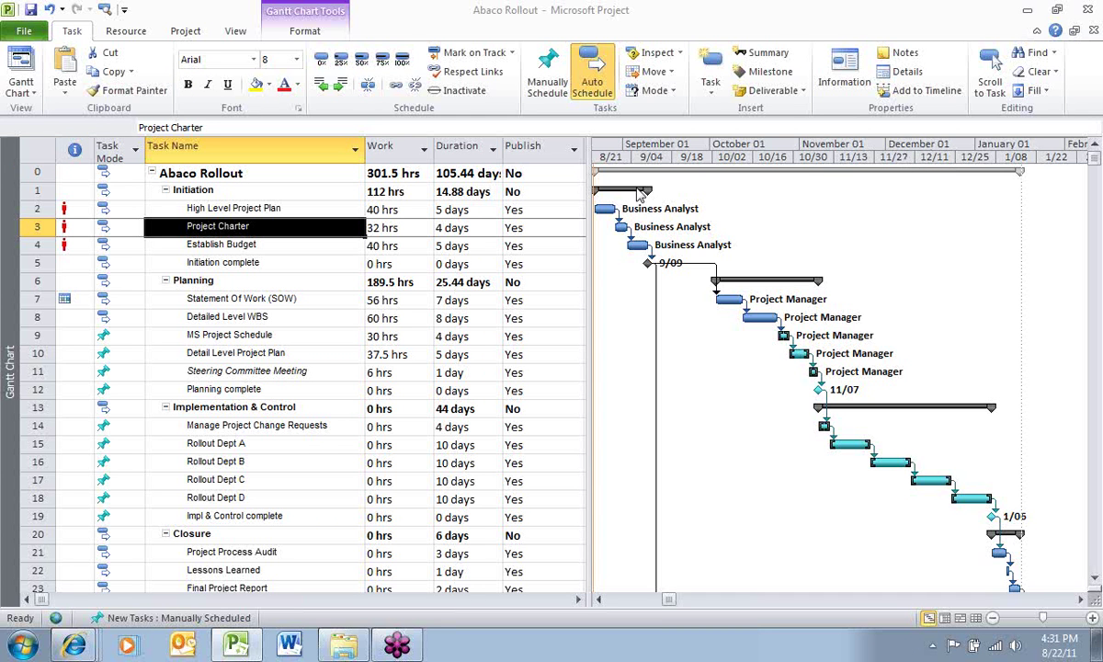
click(223, 246)
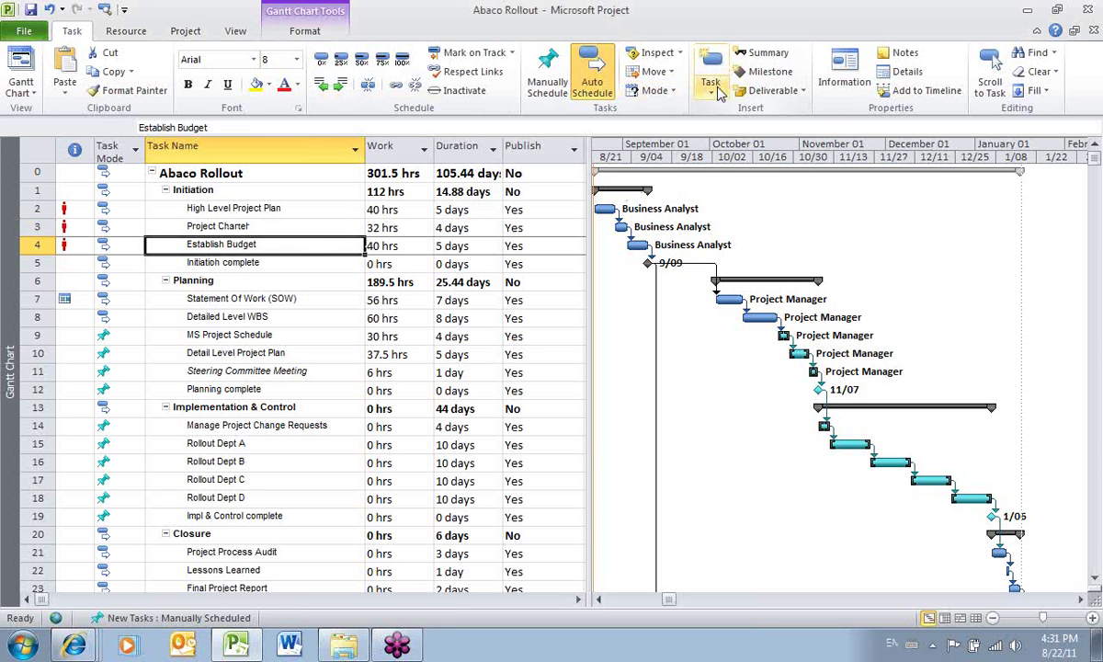
click(664, 55)
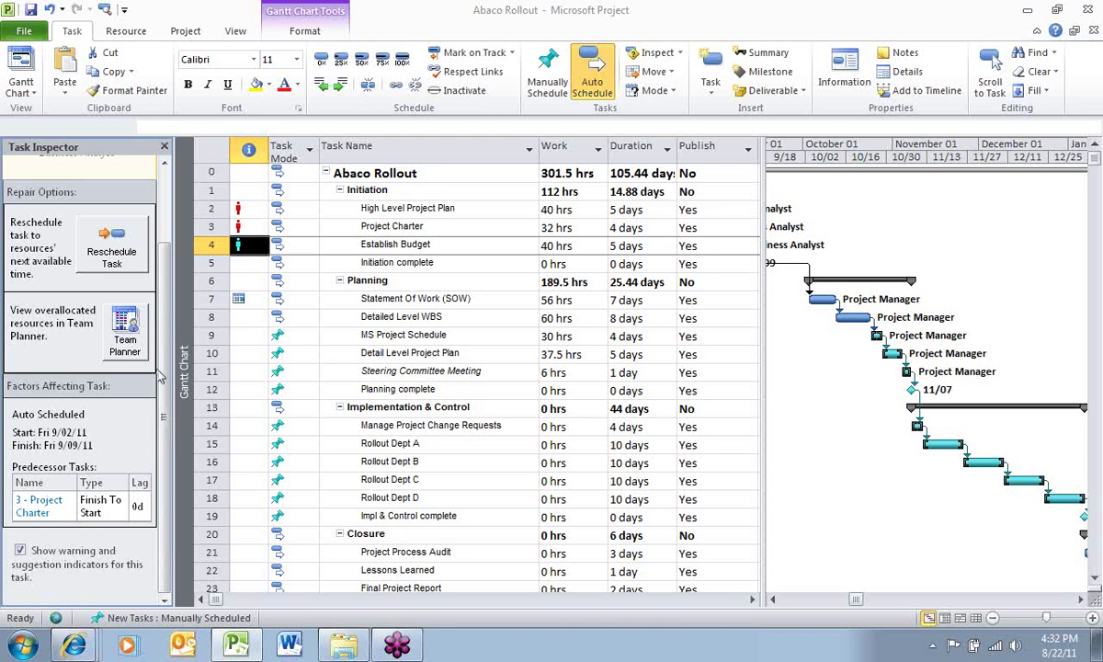
scroll(154, 356, up, 3)
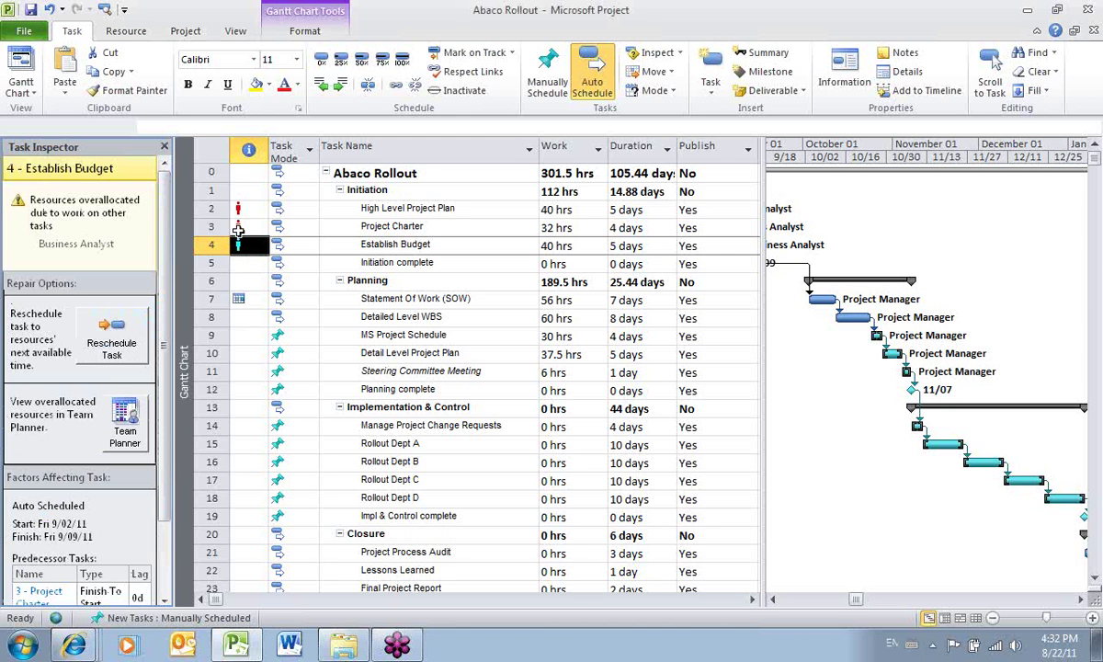
Reschedule Establish Budget to its resource's next available time and make tasks 9 to 12 respect their predecessor links
mouse_move(242, 221)
click(111, 342)
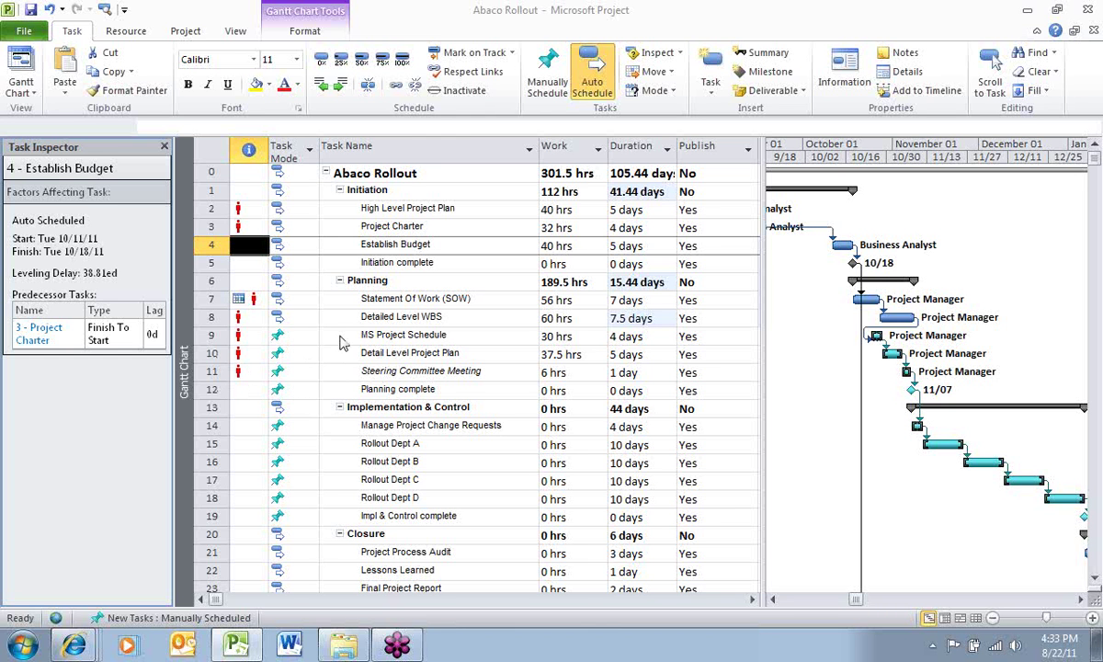
drag(207, 336, 219, 390)
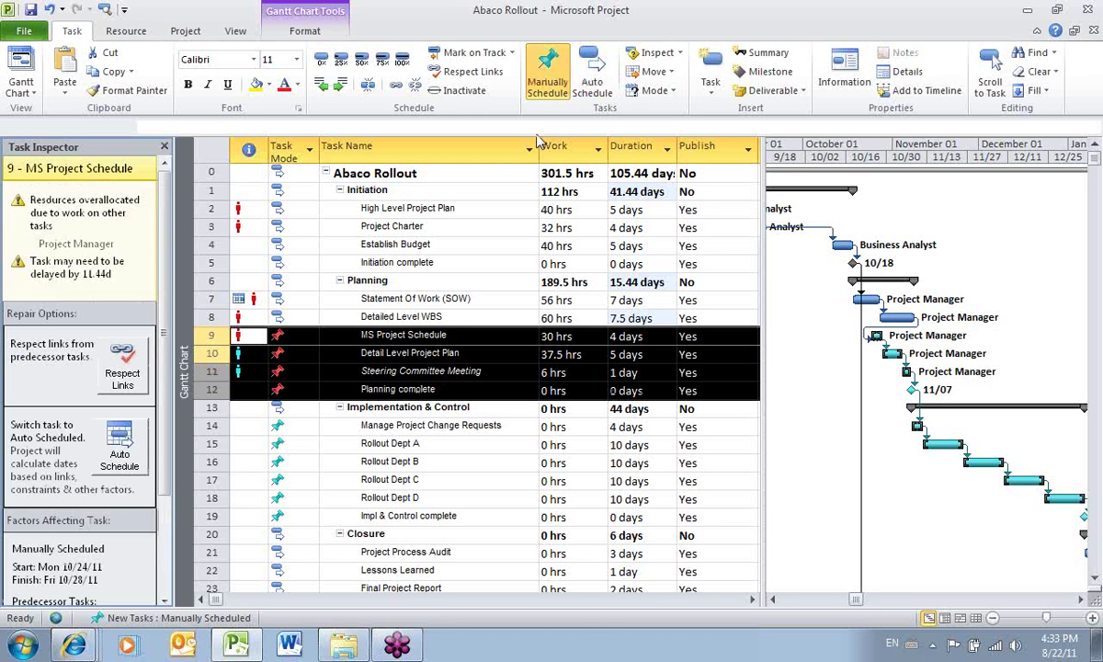
click(473, 73)
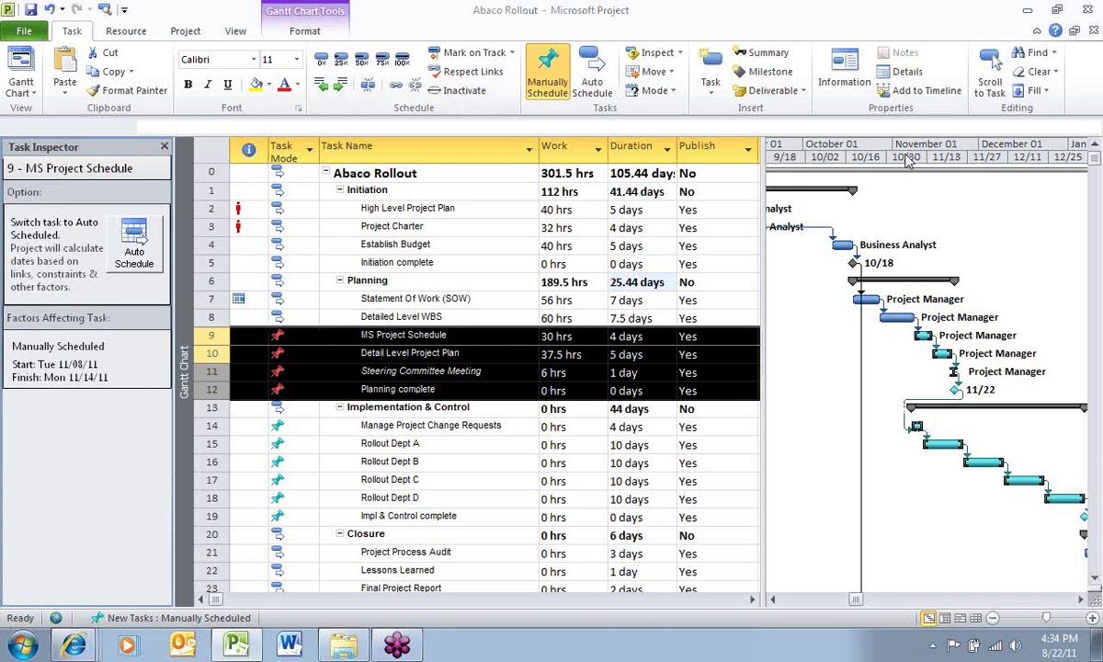
Undo the Respect Links change on tasks 9 to 12 and the rescheduling of Establish Budget
click(462, 338)
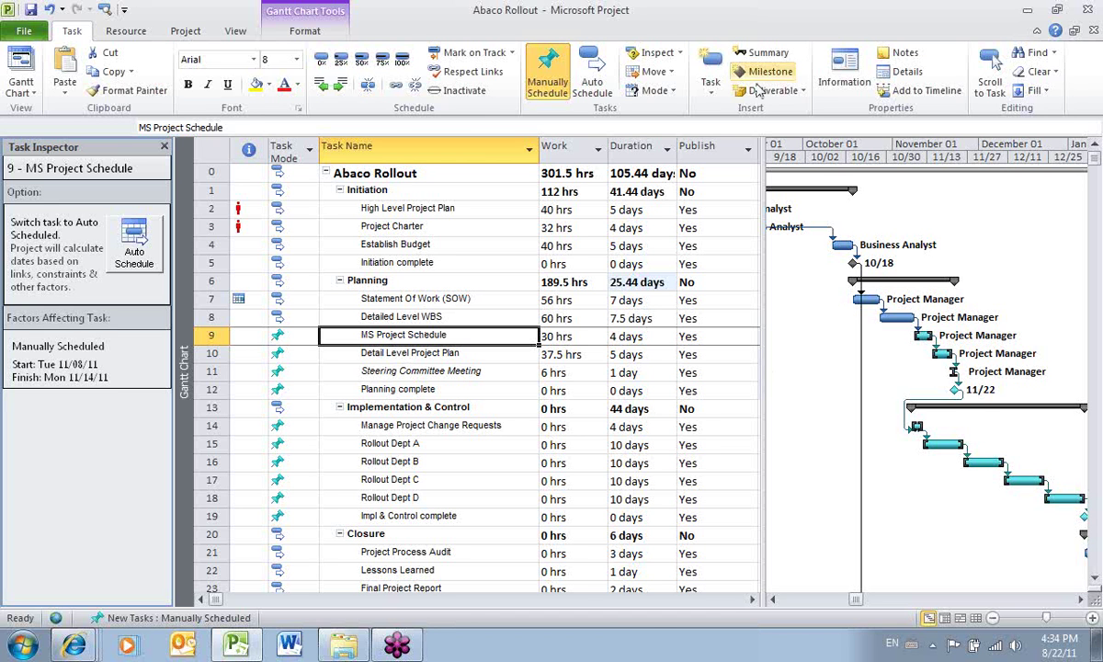
click(469, 335)
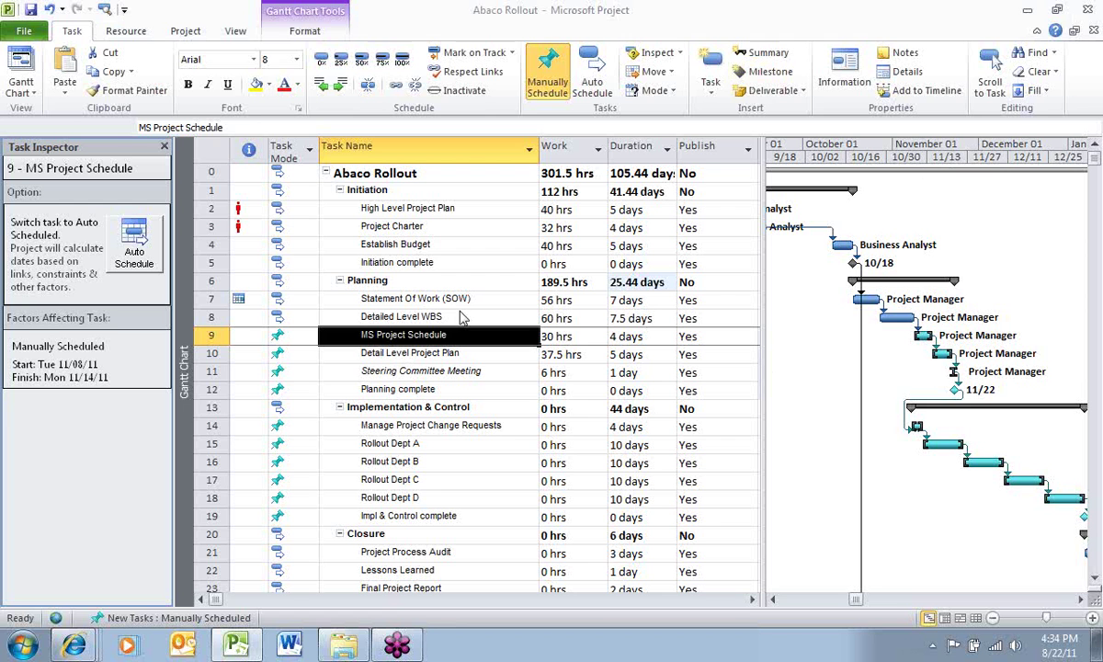
click(411, 246)
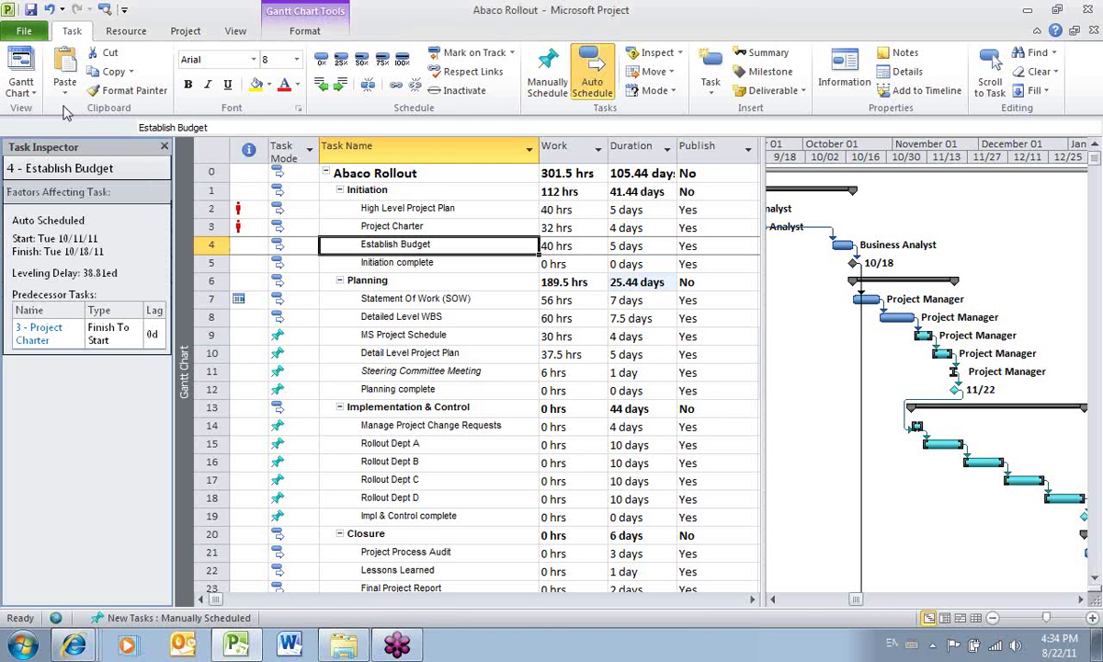
click(49, 11)
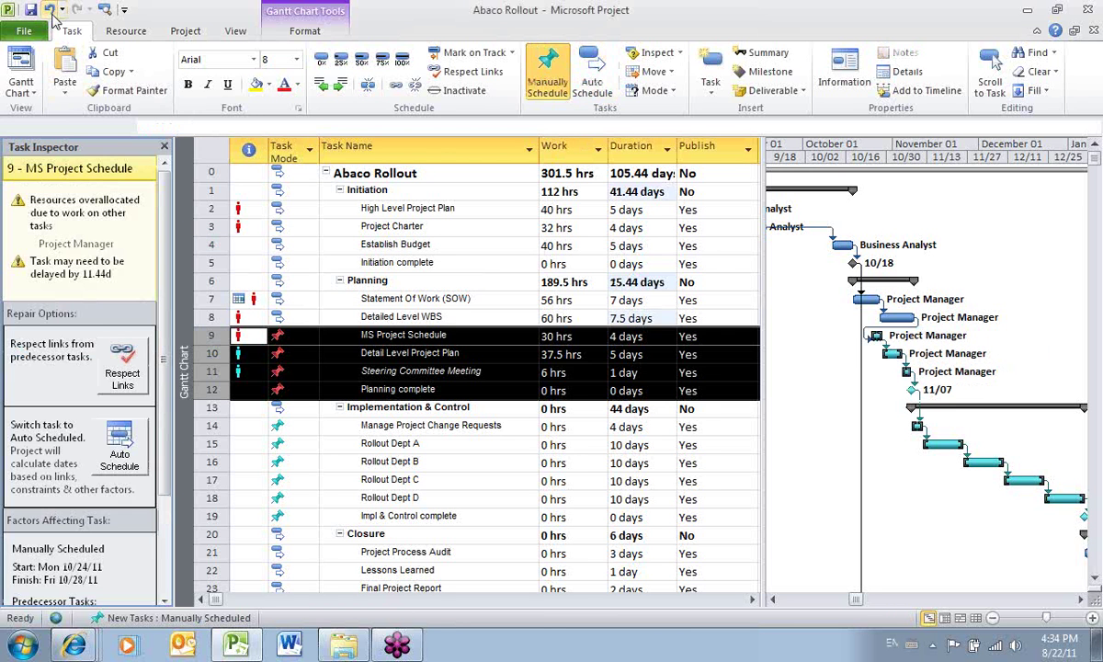
click(51, 11)
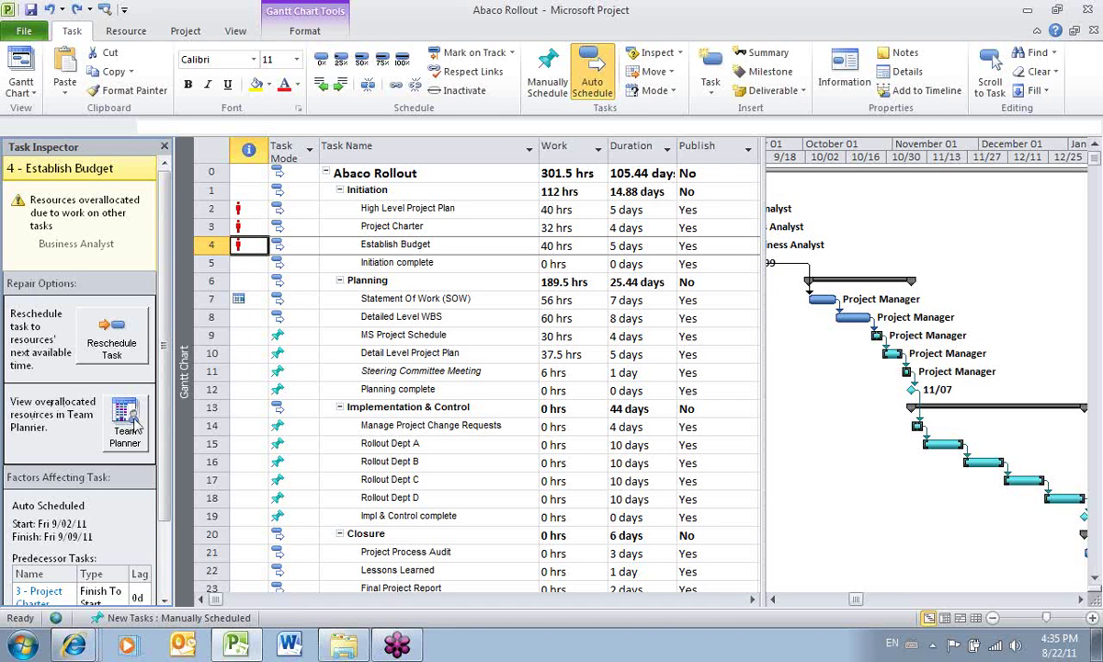
View the overallocated resources in Team Planner and reassign High Level Project Plan from Business Analyst to Project Manager, starting Tue 8/23/11
click(134, 423)
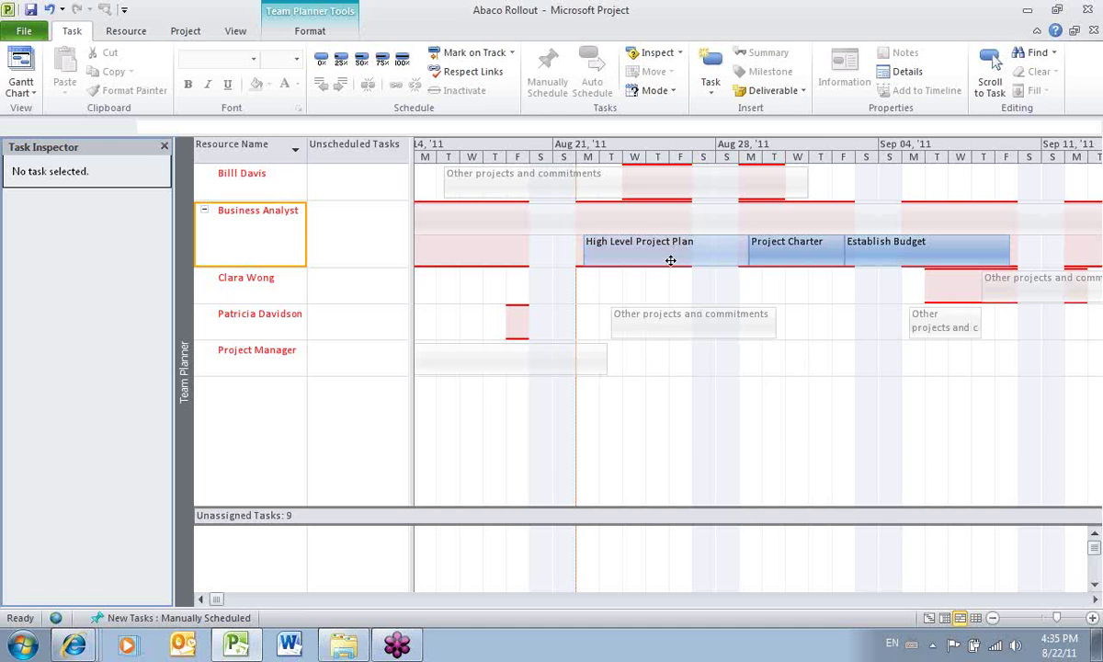
mouse_move(665, 247)
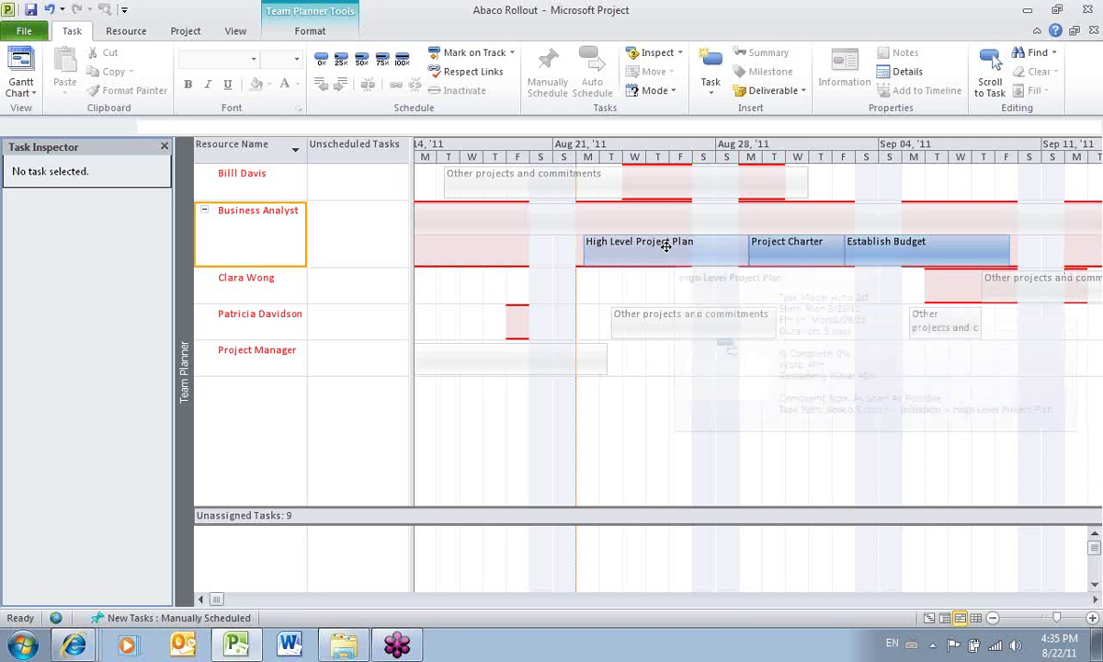
click(664, 248)
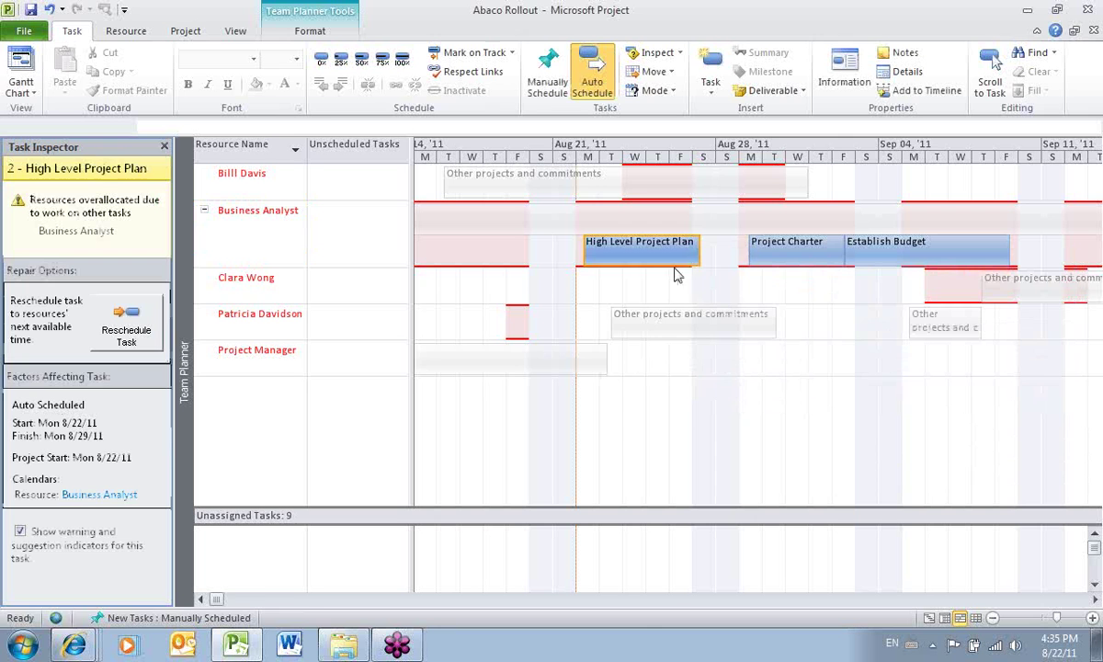
drag(665, 248, 681, 359)
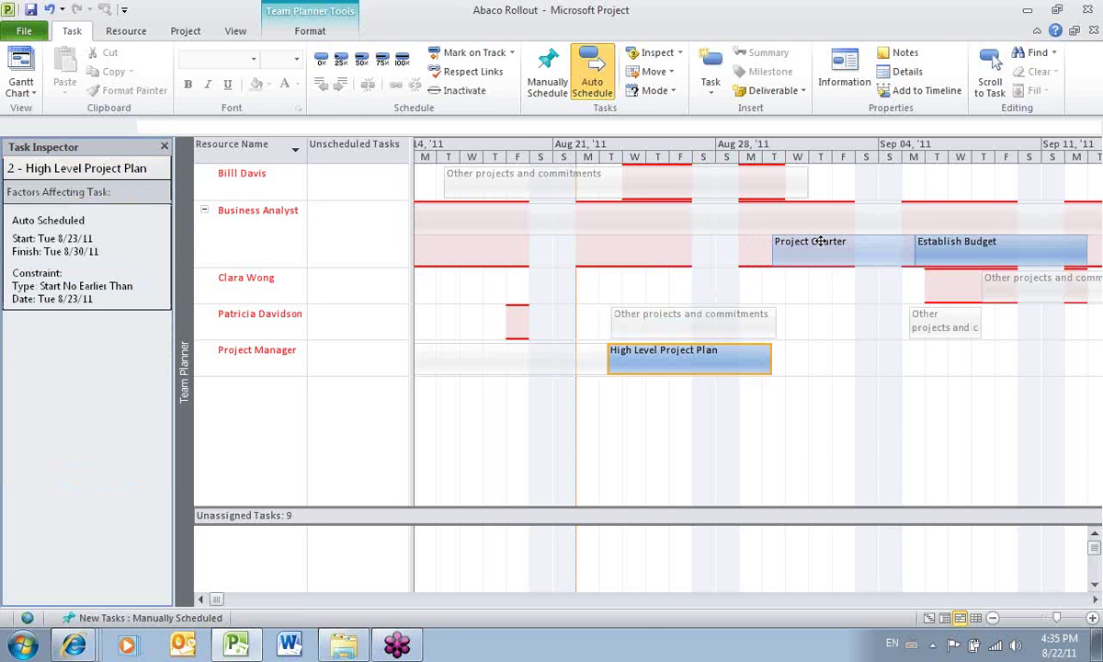
Reassign Project Charter and Establish Budget from Business Analyst to Project Manager, starting Establish Budget on Tue 9/06/11 after Project Charter
drag(817, 248, 821, 350)
mouse_move(821, 350)
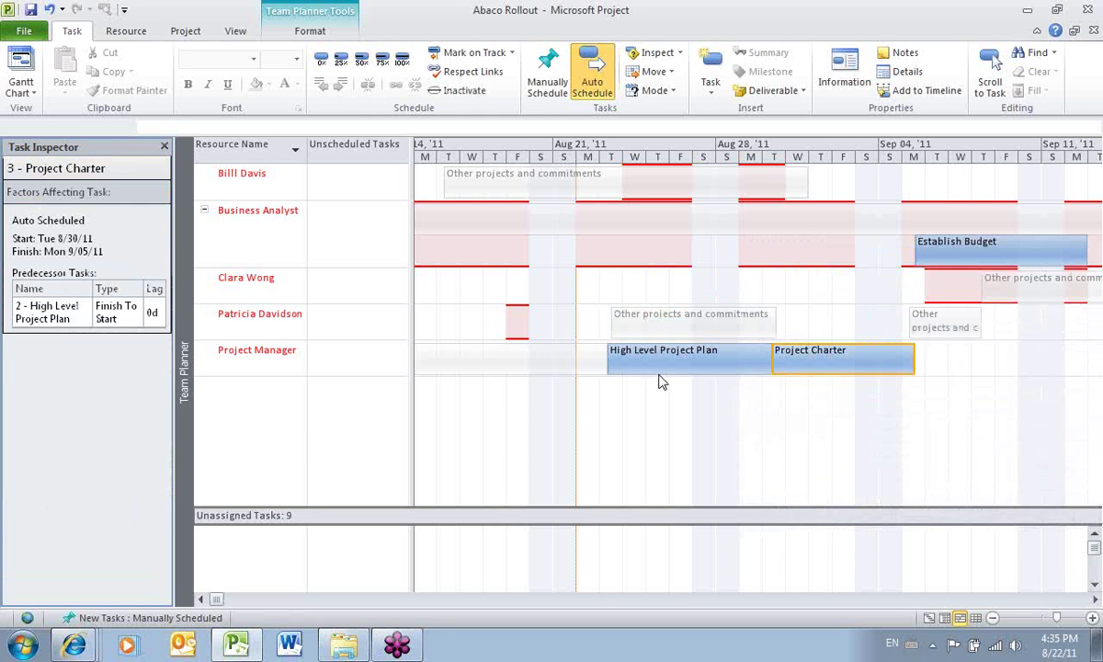
mouse_move(654, 369)
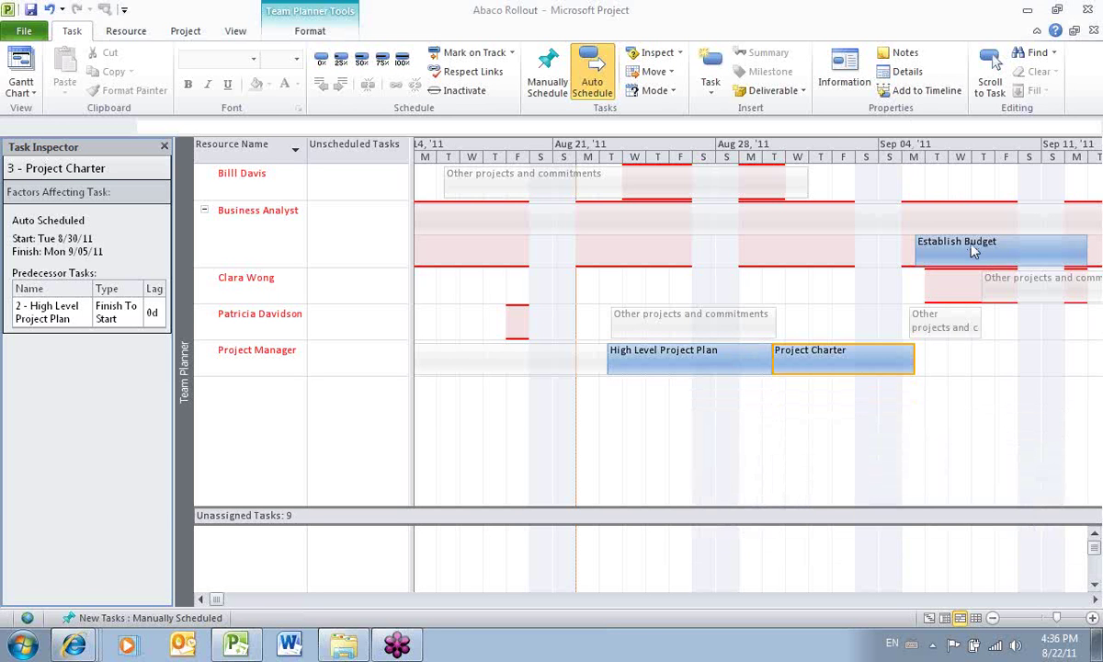
drag(995, 252, 984, 363)
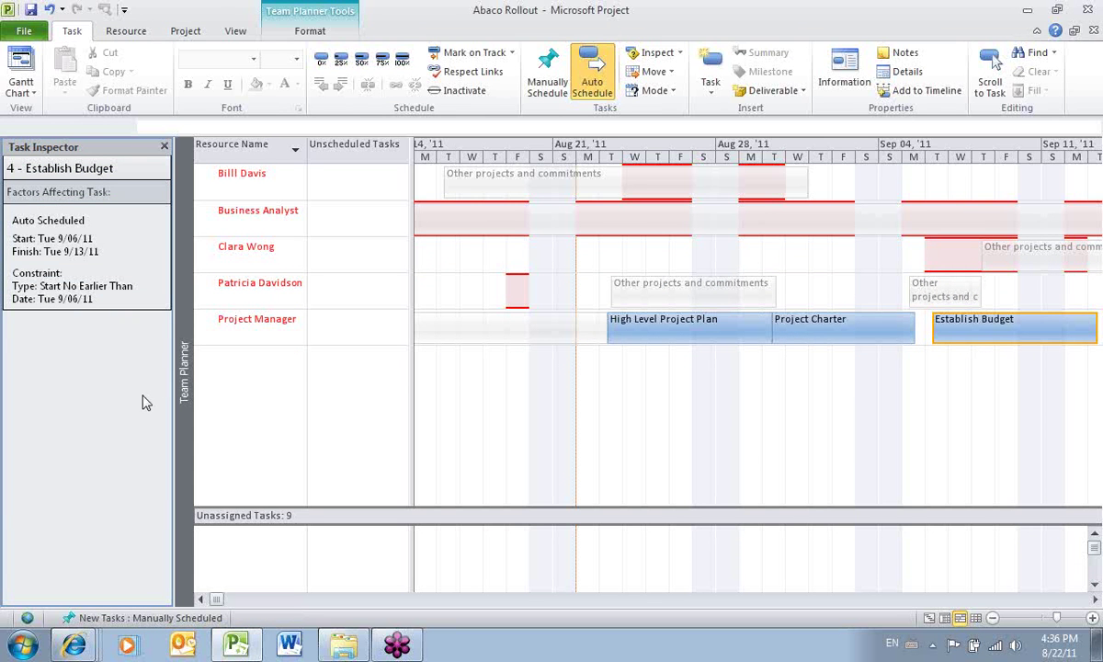
Return to the Gantt Chart view and check the constraint indicators of High Level Project Plan and Establish Budget
click(25, 90)
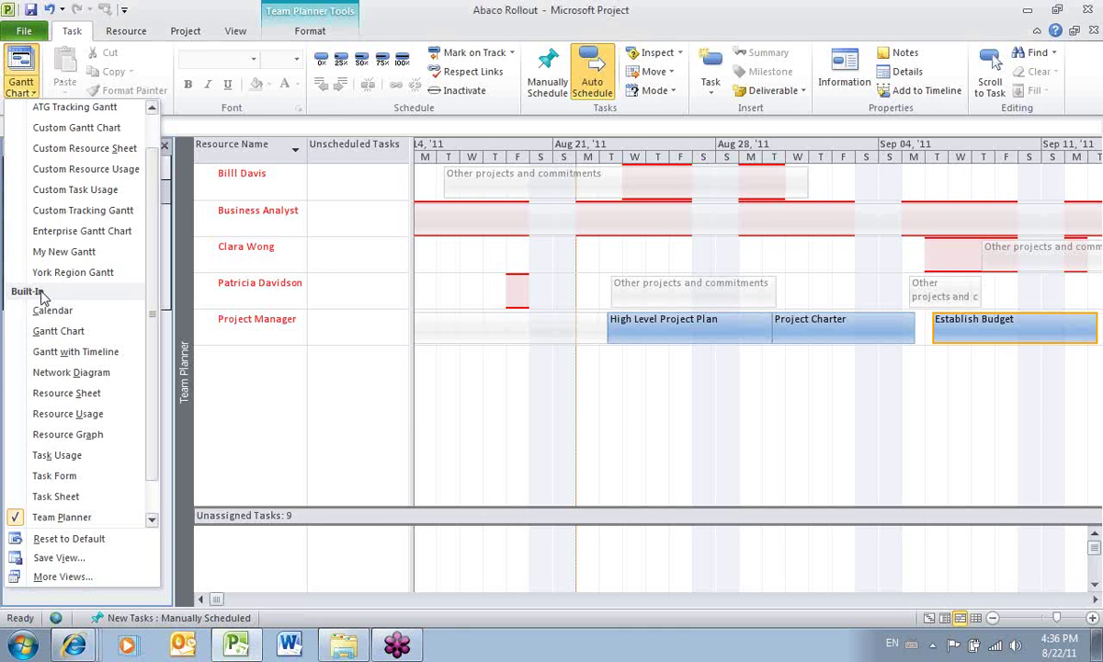
click(74, 331)
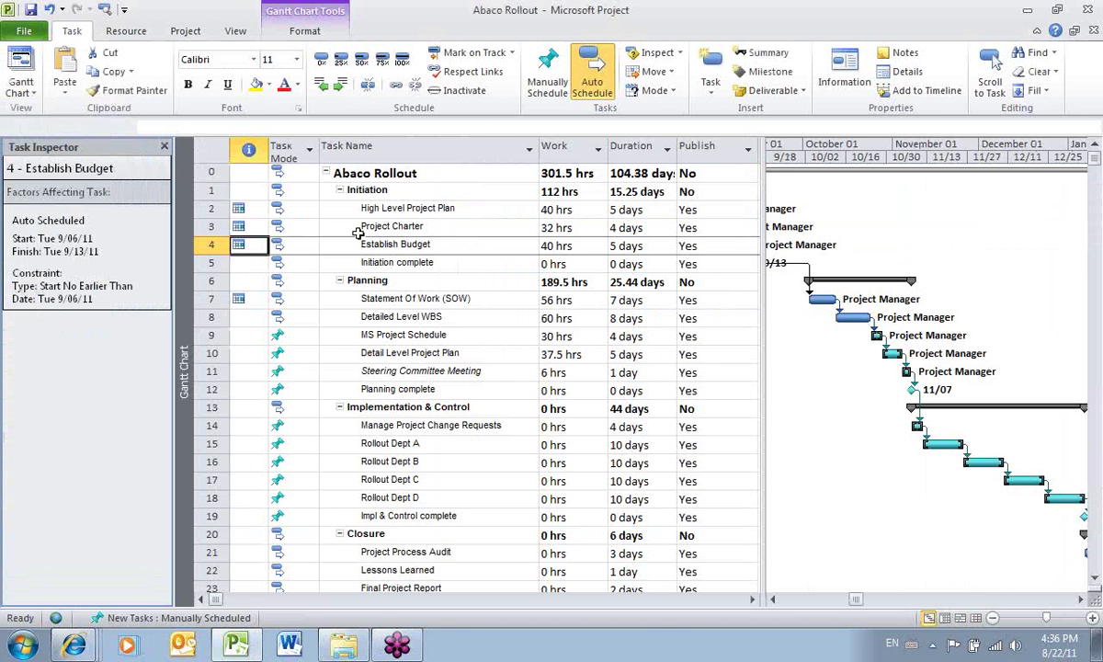
mouse_move(238, 211)
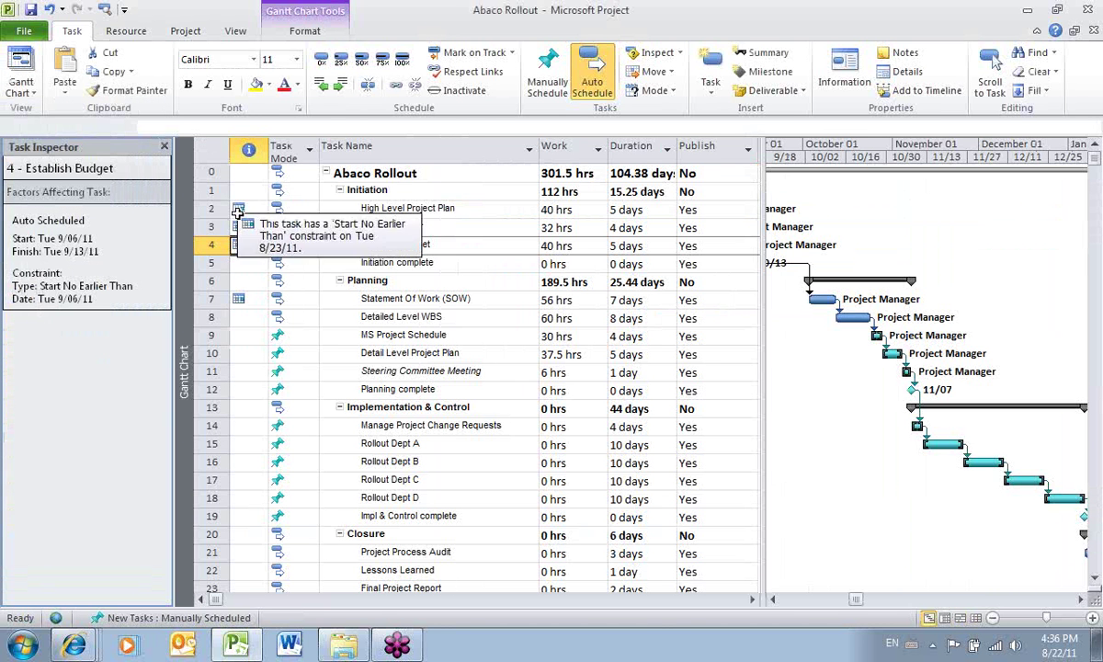
mouse_move(236, 241)
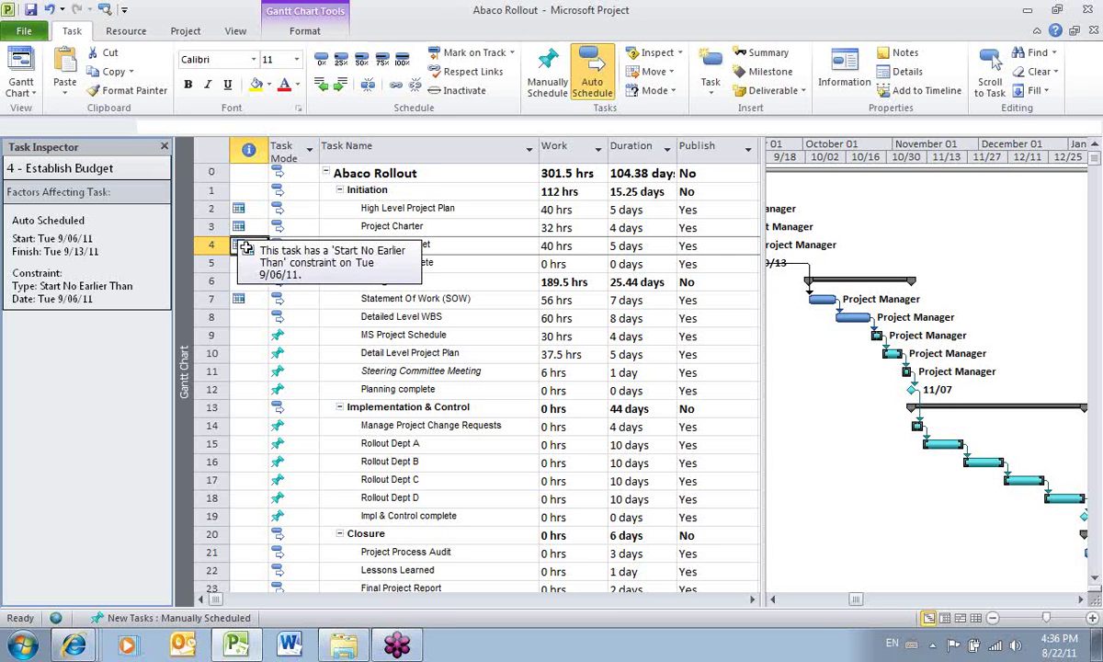
Check the constraint type and date in the advanced task information of Project Charter
click(368, 227)
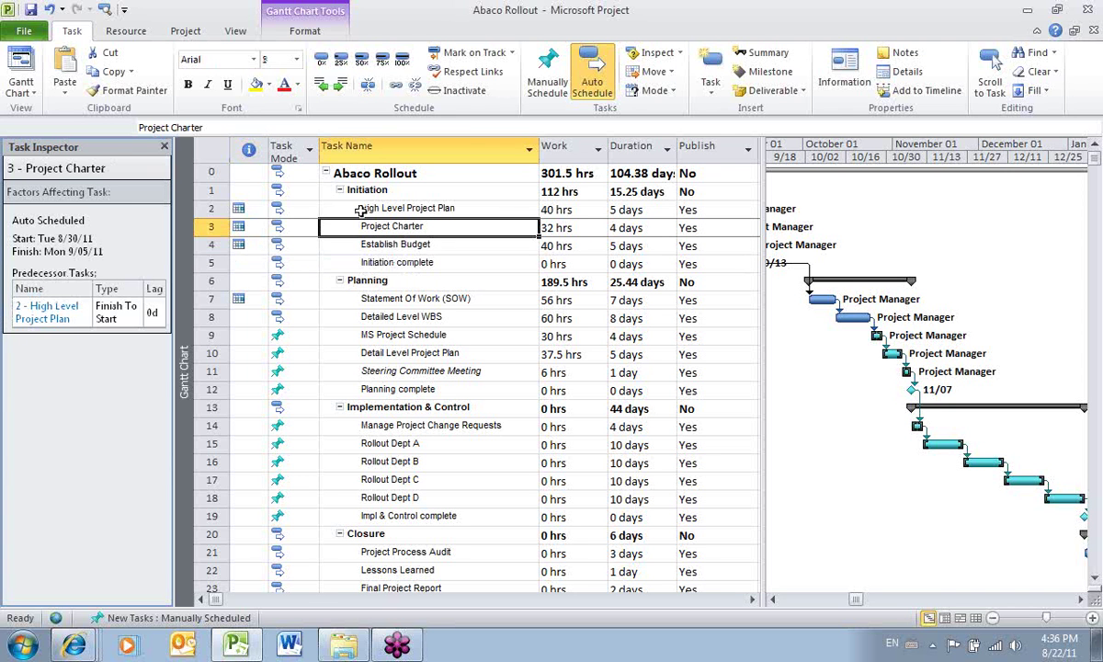
double_click(411, 227)
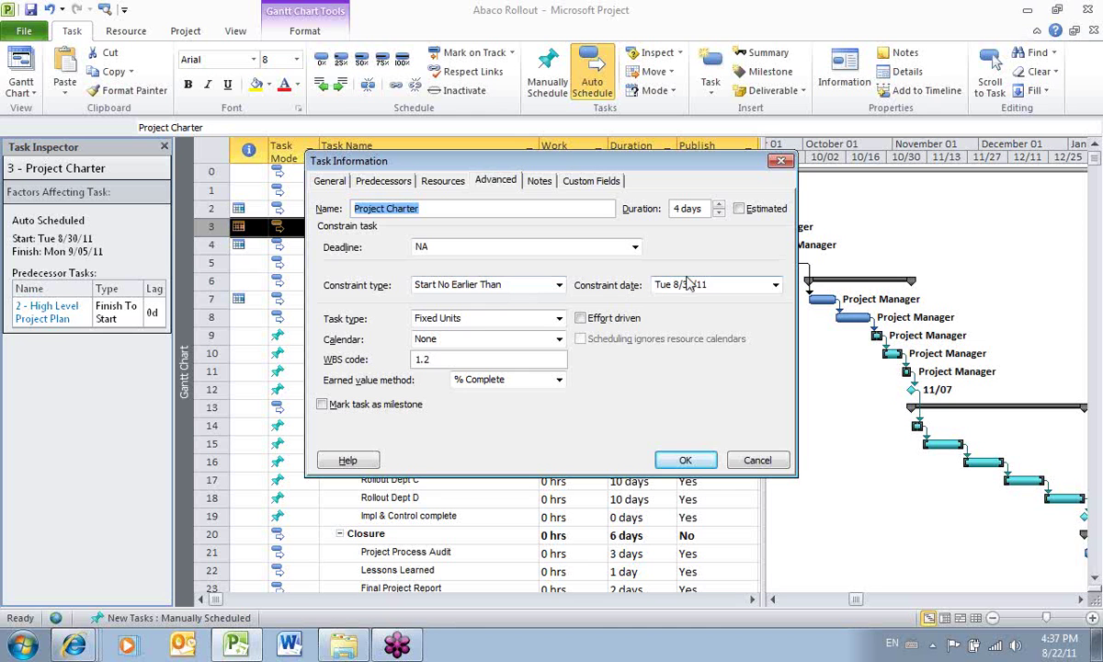
click(686, 461)
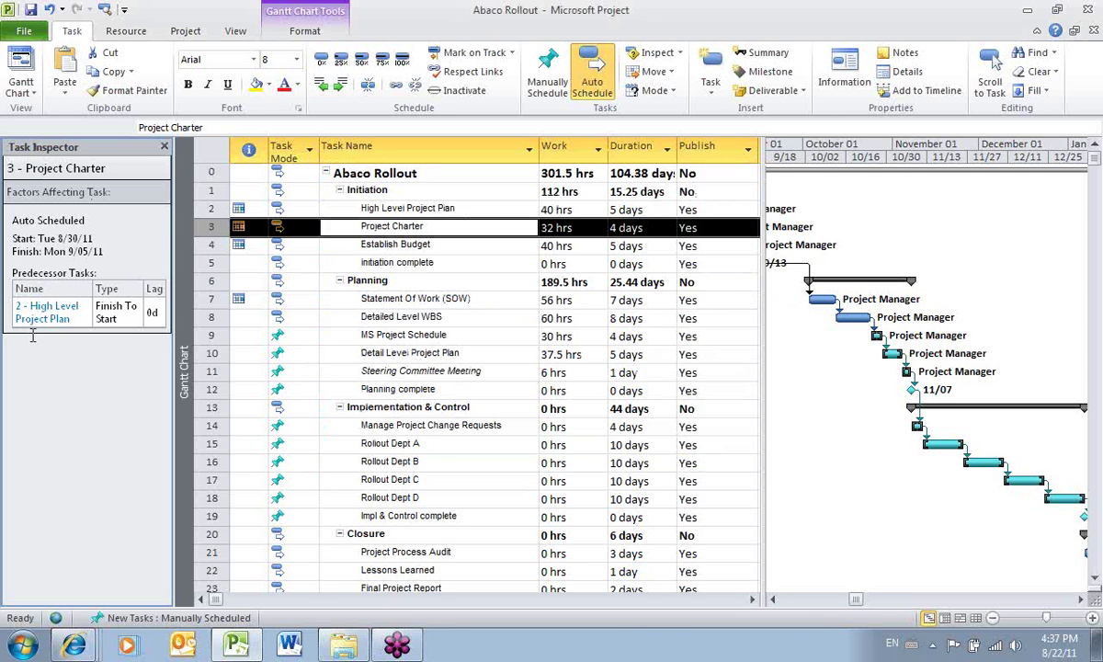
Compare the factors affecting High Level Project Plan, Project Charter and Establish Budget, and close the Task Inspector
click(412, 208)
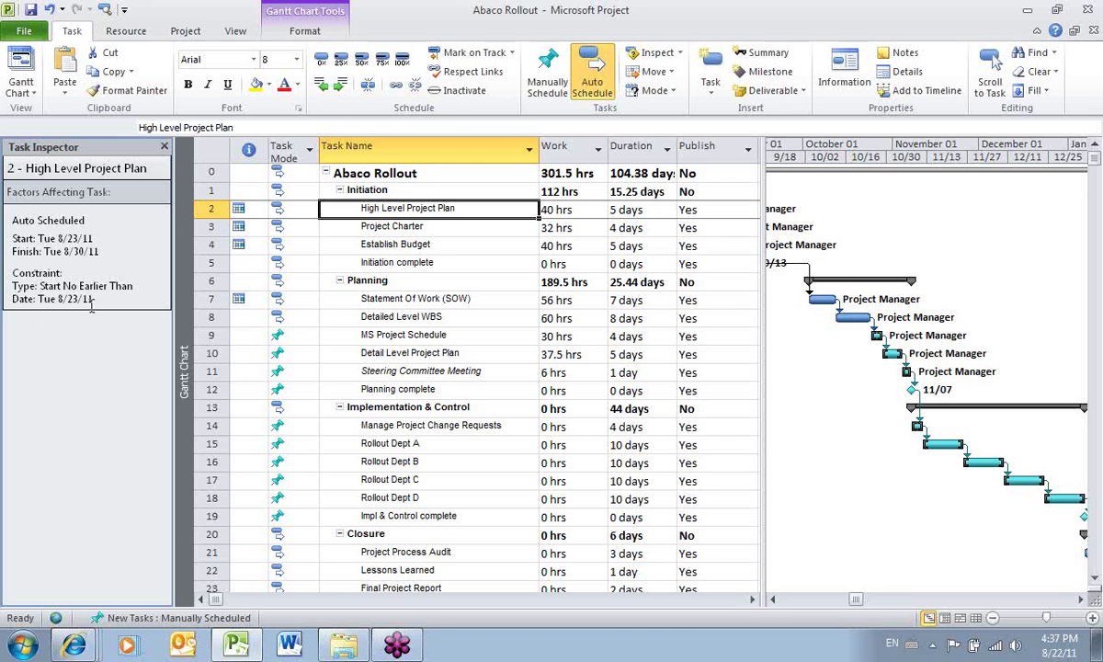
click(395, 227)
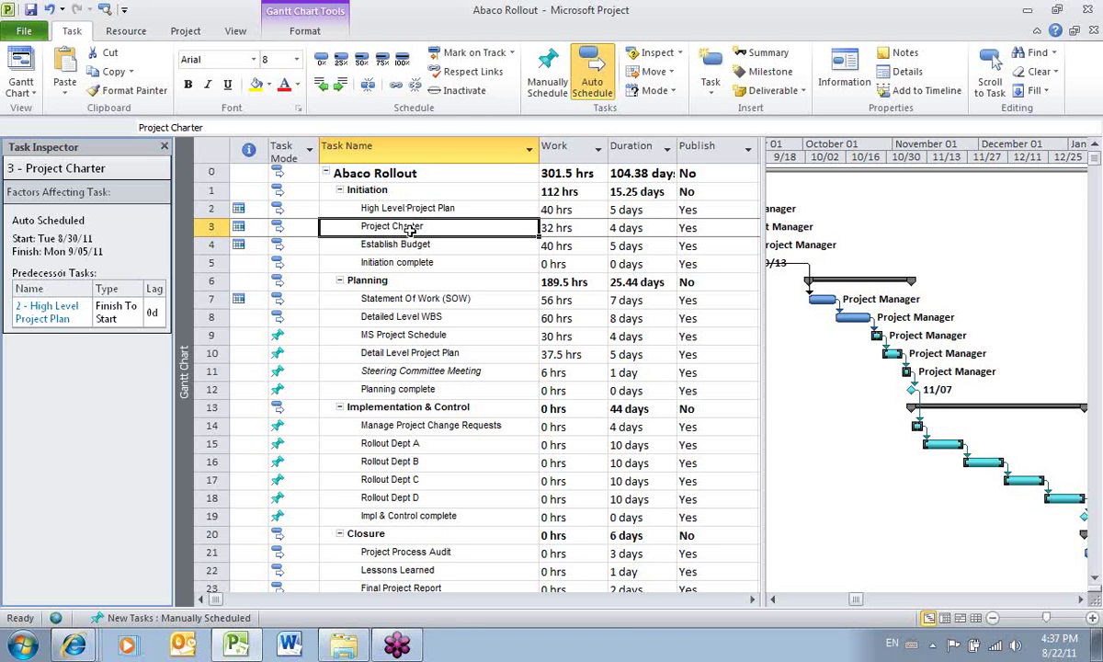
click(422, 244)
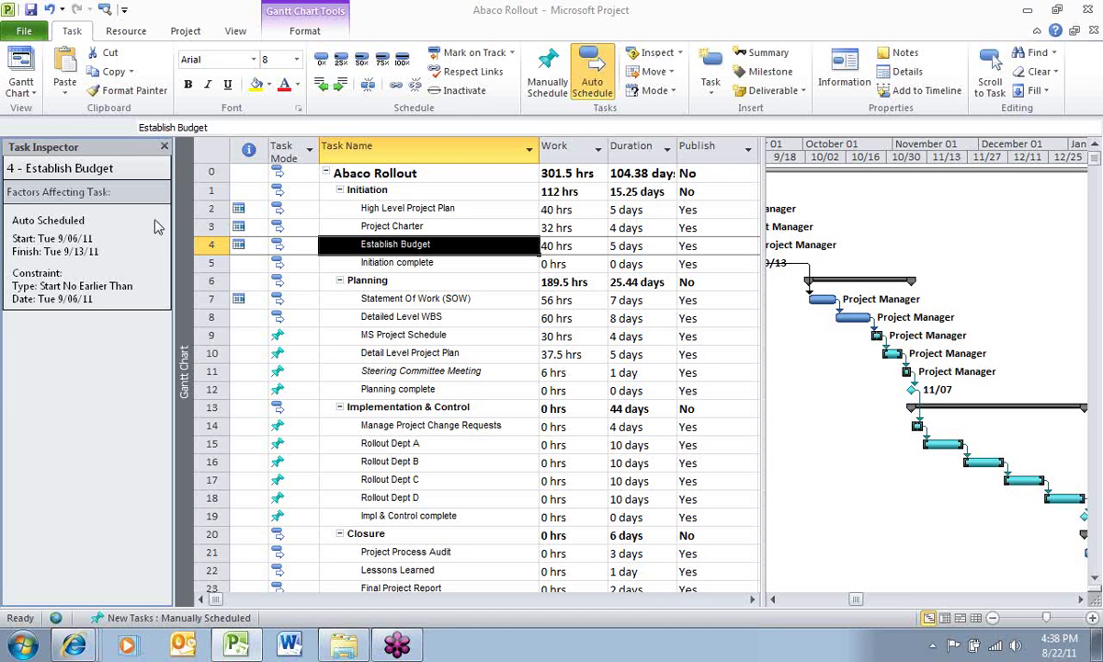
click(164, 147)
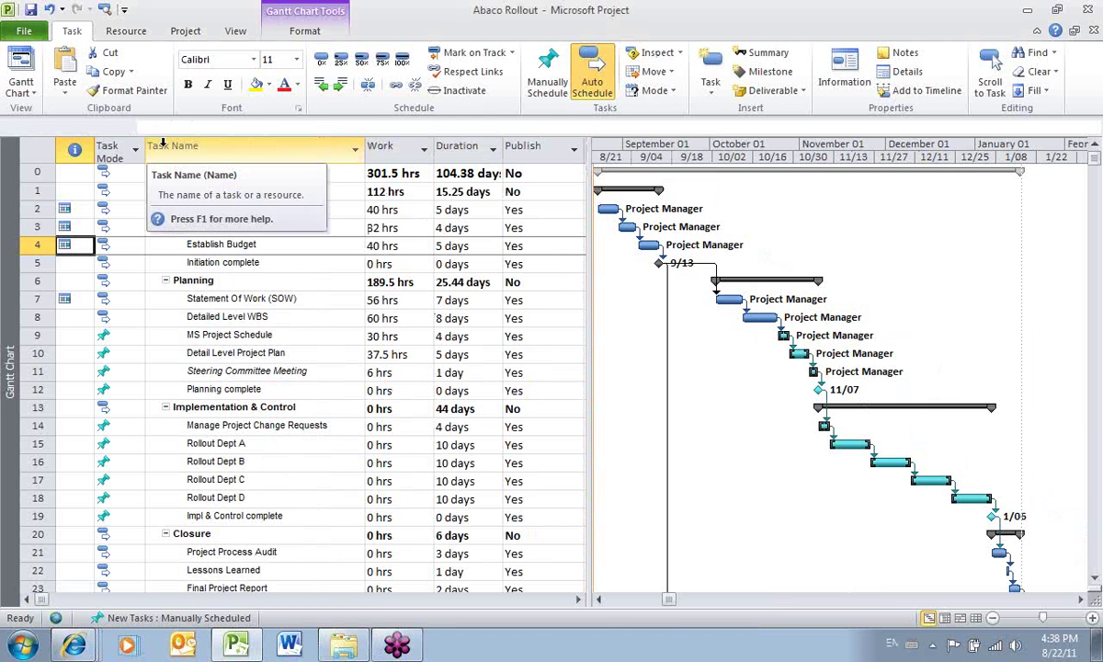